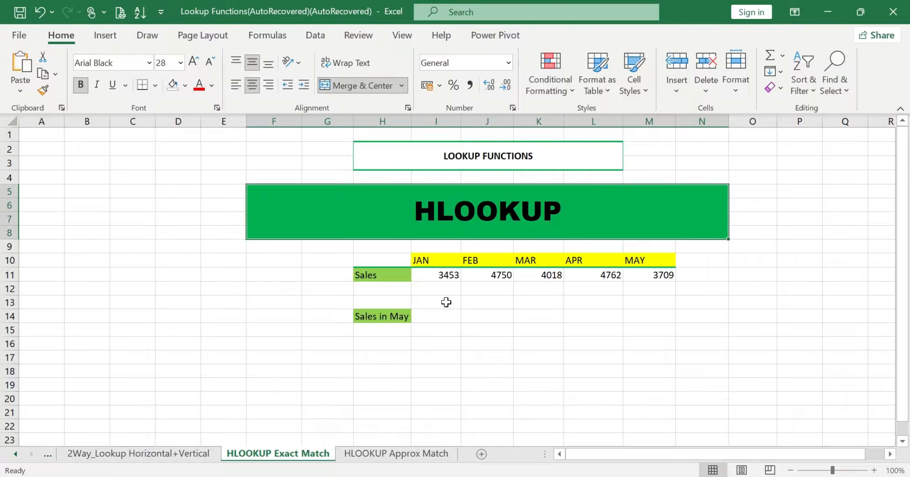
Check the Sales in May answer cell and HLOOKUP banner, then close the X profile image viewer
left_click(437, 314)
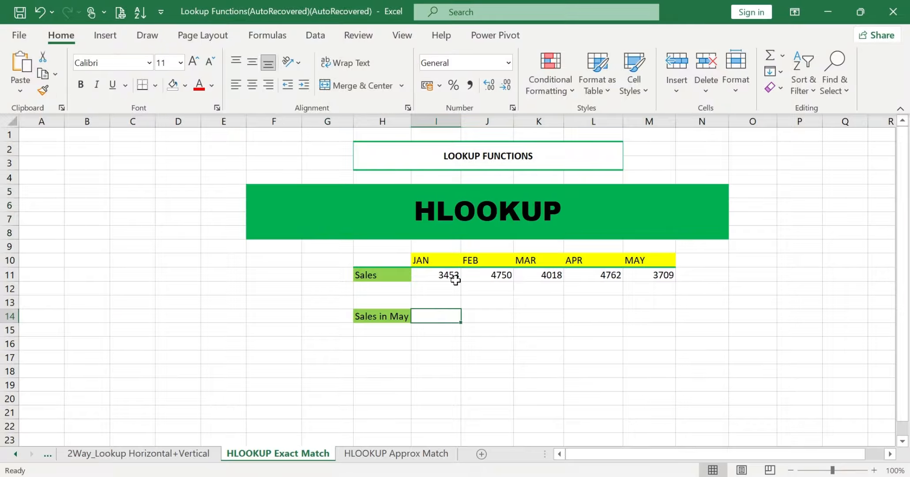
left_click(488, 228)
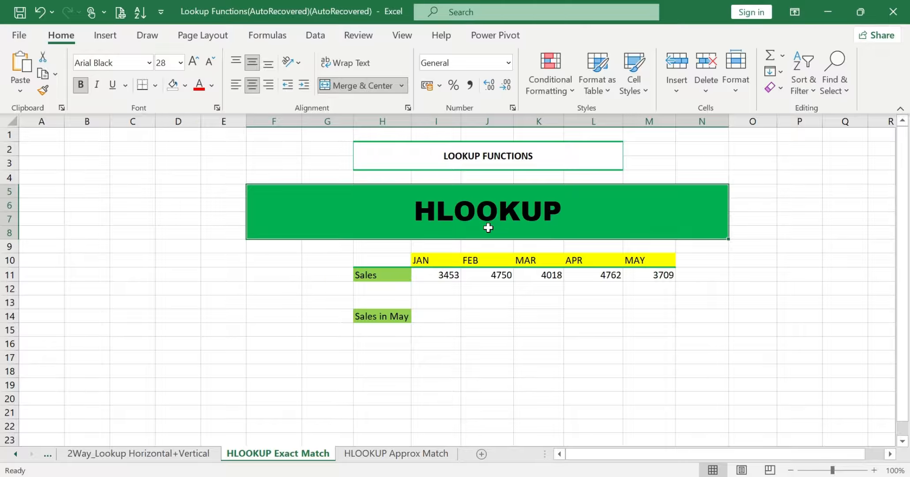
left_click(437, 316)
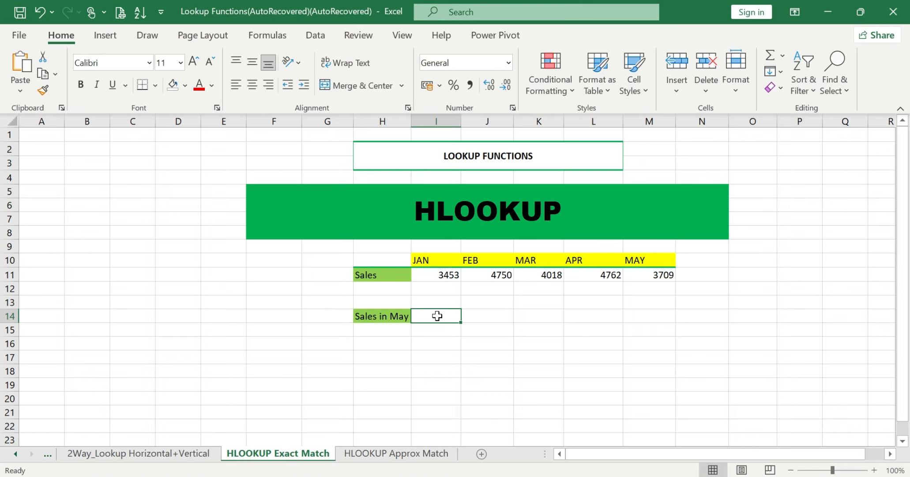
left_click(435, 228)
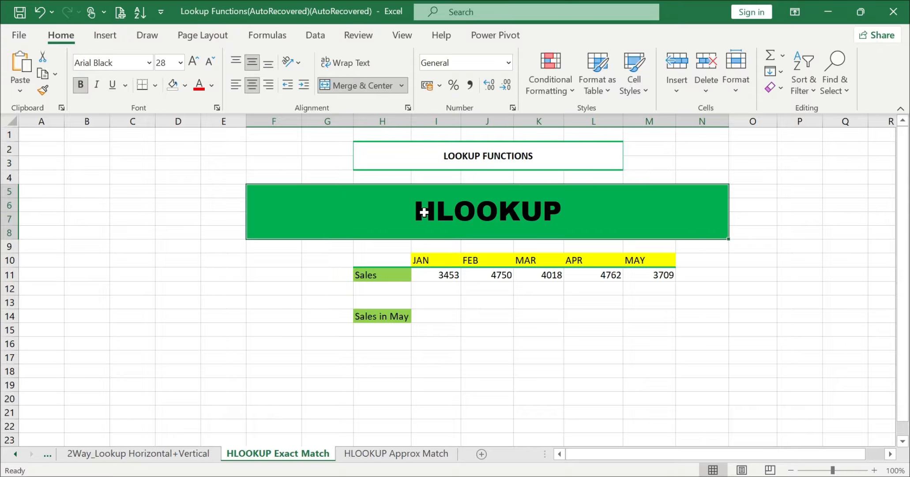
left_click(434, 315)
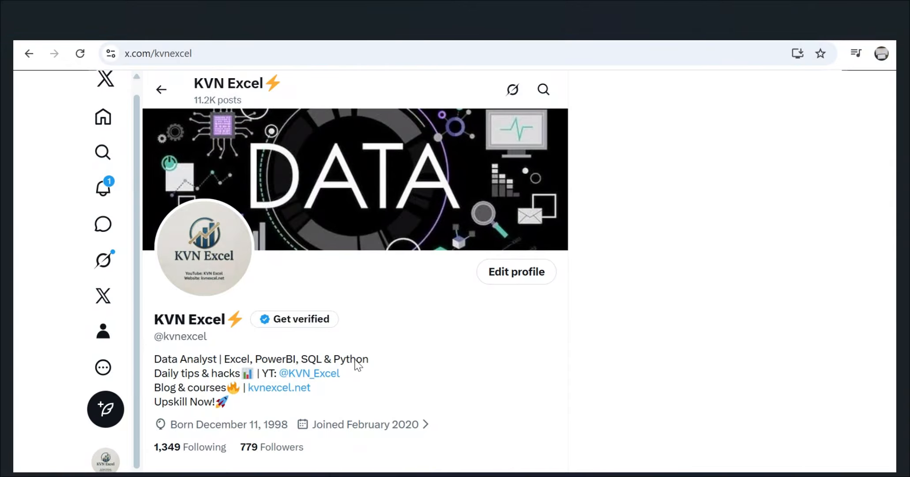
left_click(822, 9)
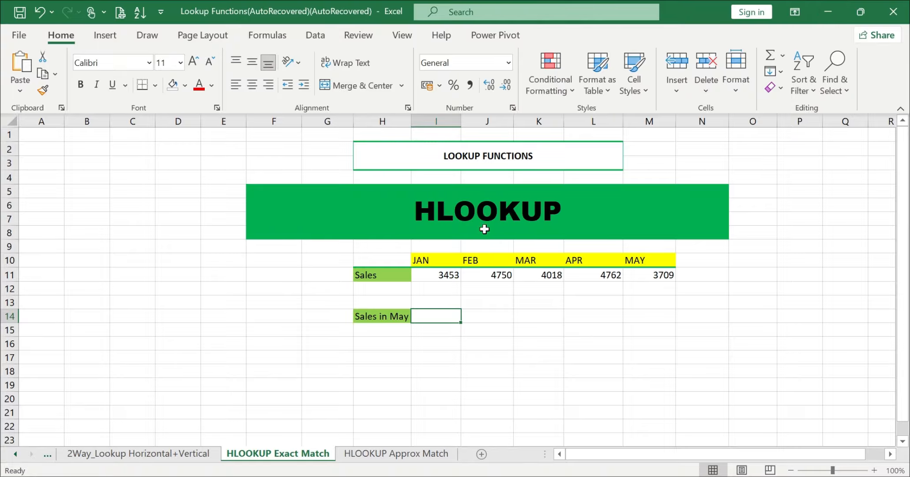
left_click(448, 343)
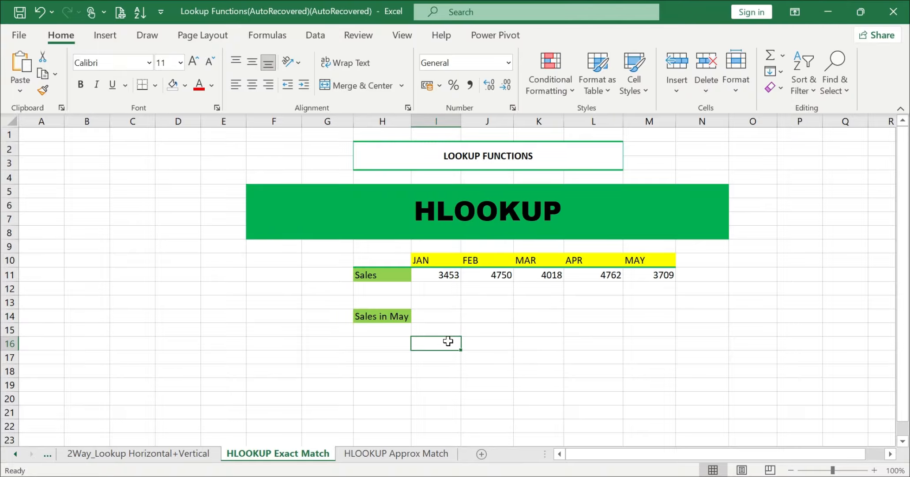
left_click(447, 315)
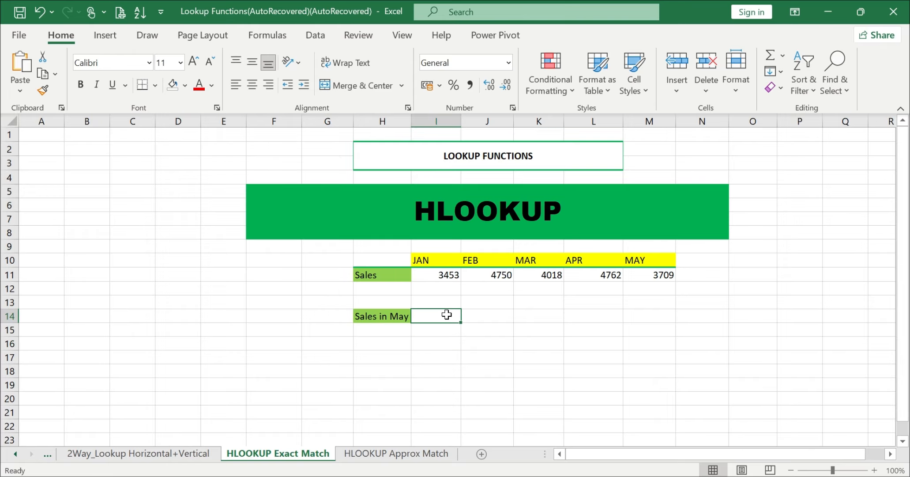
left_click(425, 259)
left_click_drag(425, 259, 630, 281)
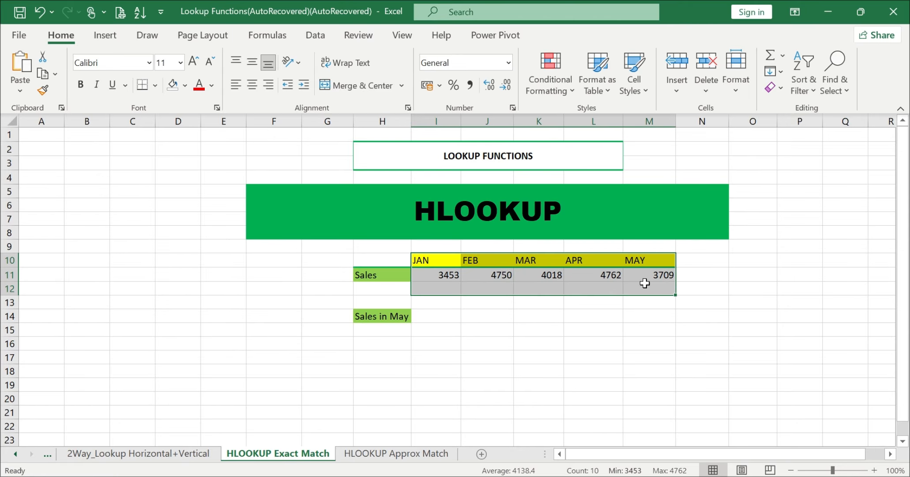
left_click_drag(366, 260, 365, 328)
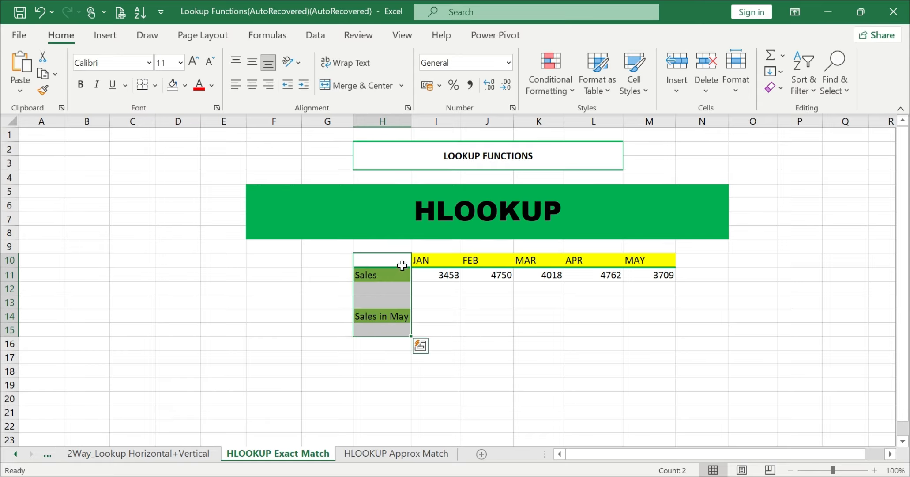
left_click(417, 260)
left_click_drag(417, 261, 664, 273)
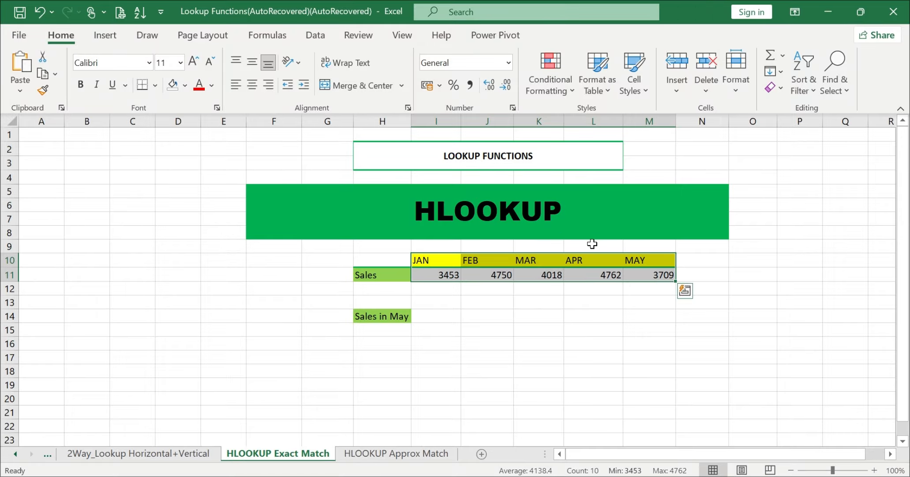
left_click(444, 275)
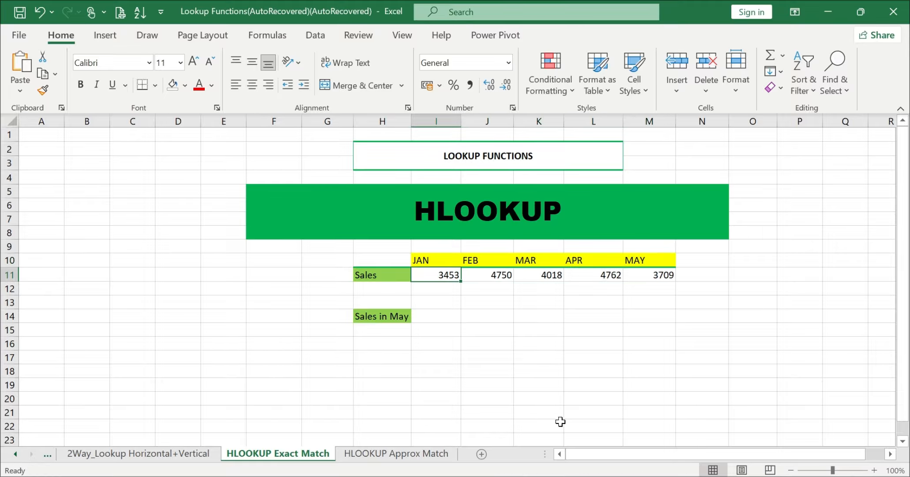
left_click(576, 442)
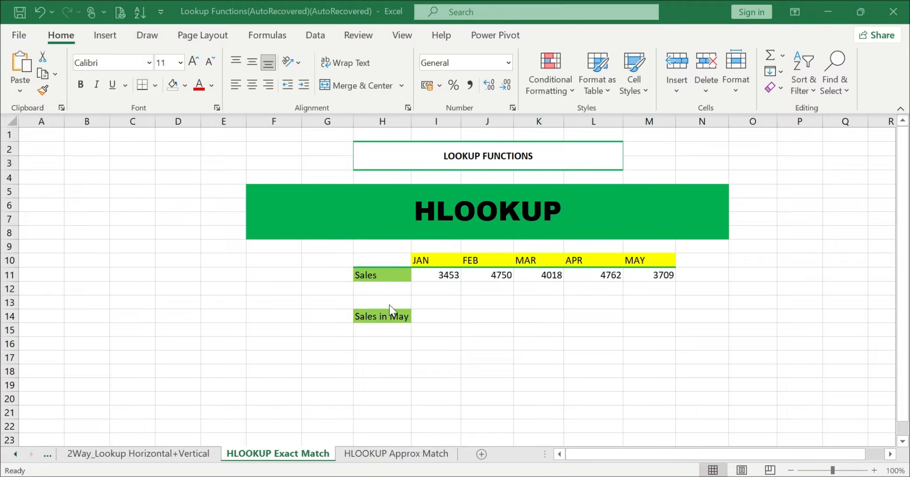
left_click(438, 317)
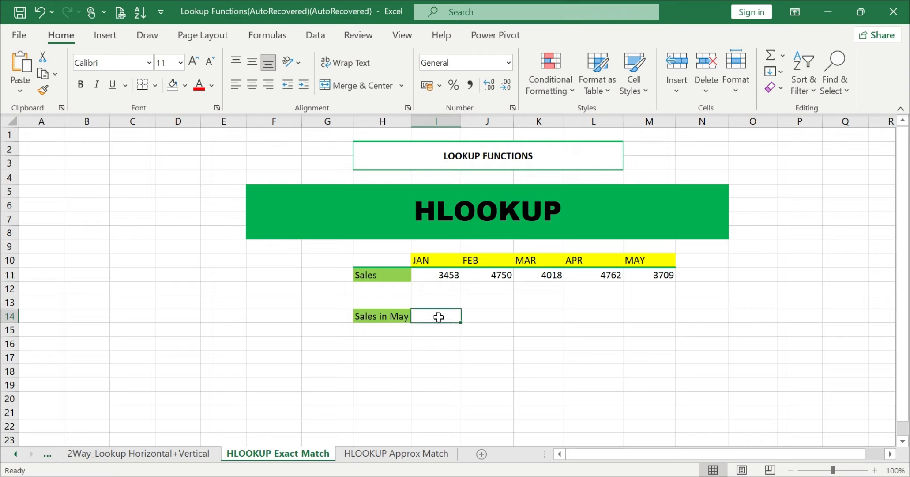
left_click(484, 204)
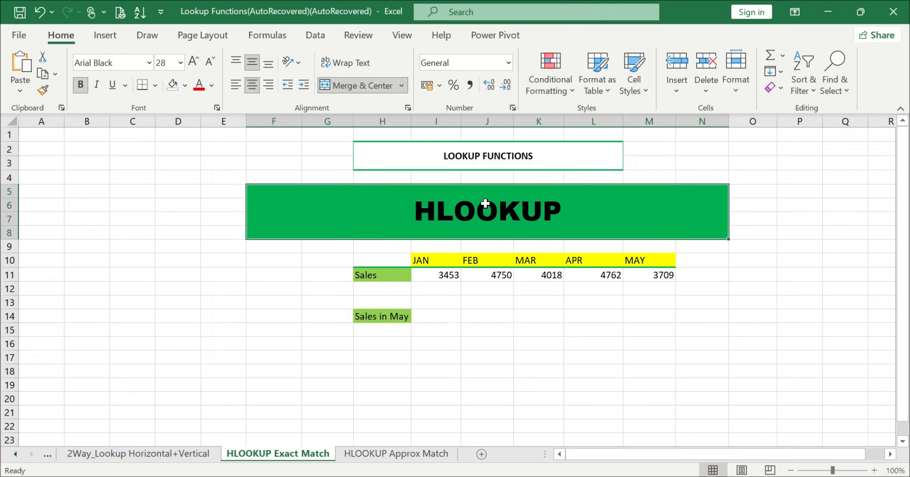
left_click(378, 318)
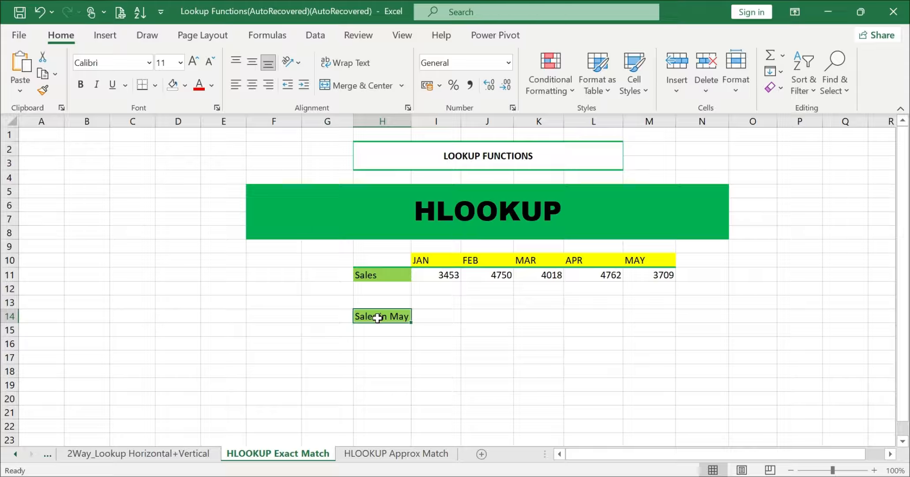
left_click(433, 259)
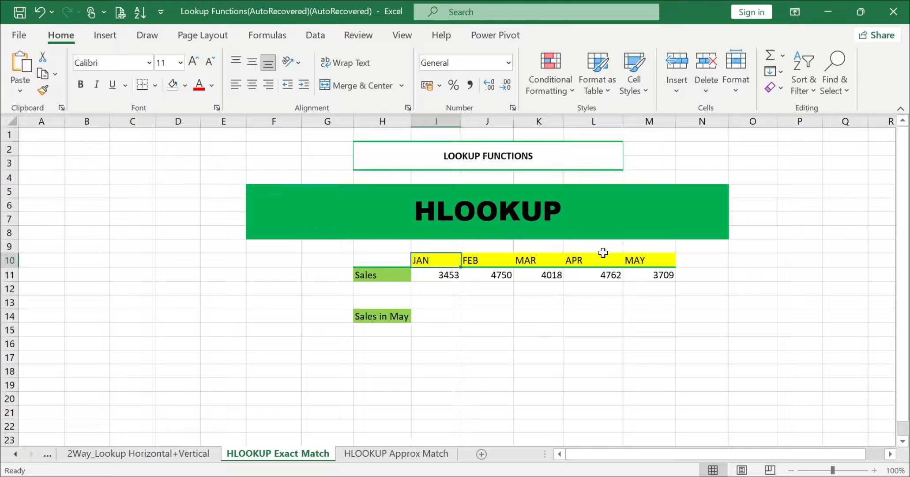
left_click(644, 260)
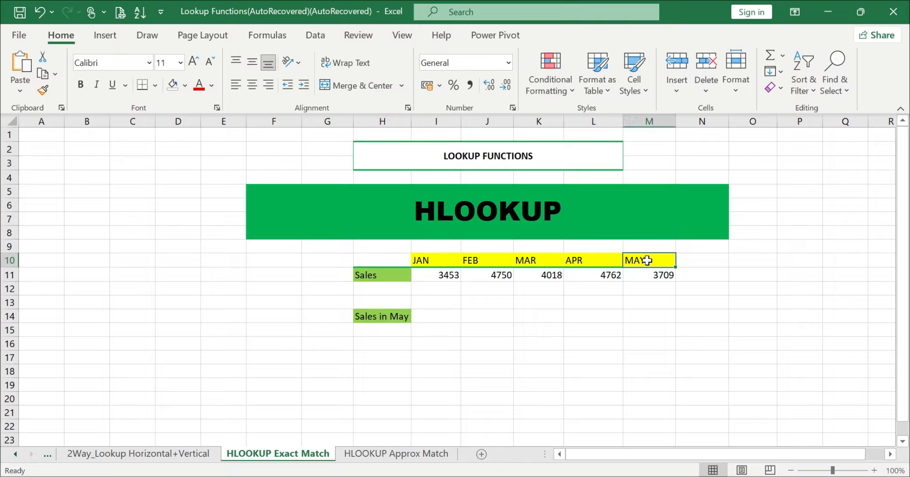
left_click(385, 275)
left_click(661, 274)
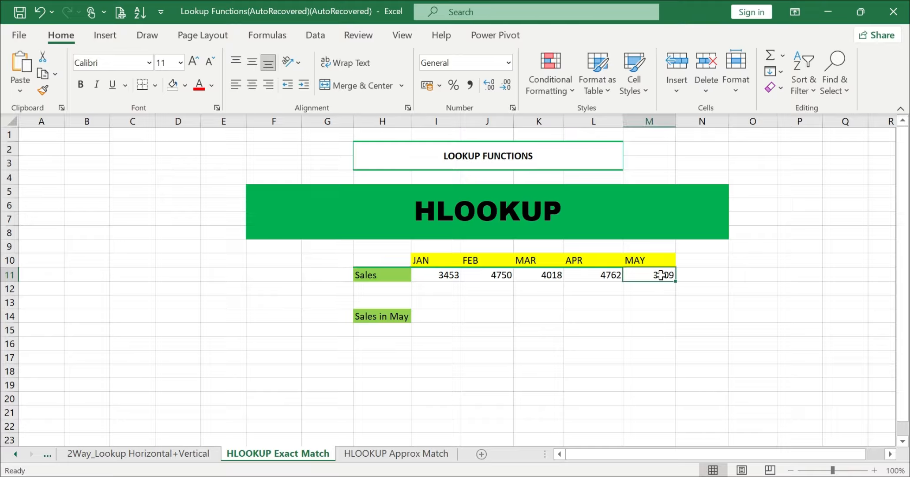
left_click(433, 318)
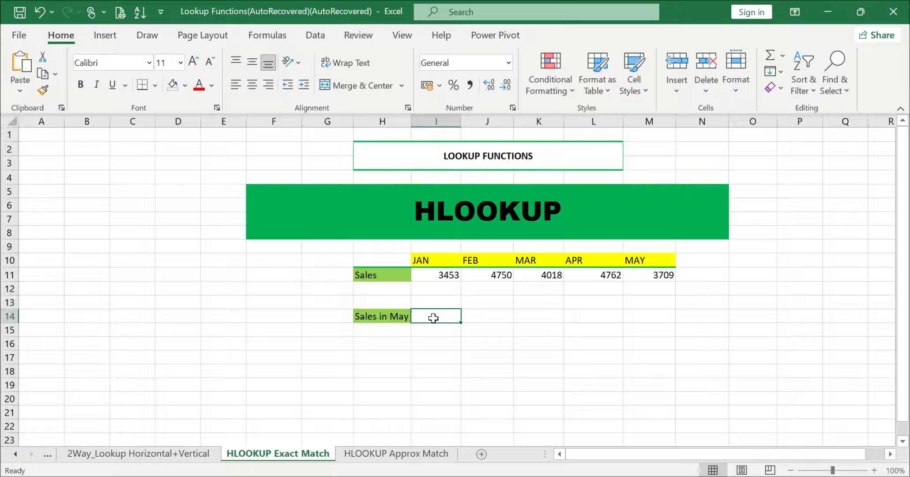
In the Sales in May cell, enter =HLOOKUP("MAY", and select I10:M11 as the table range
type("=")
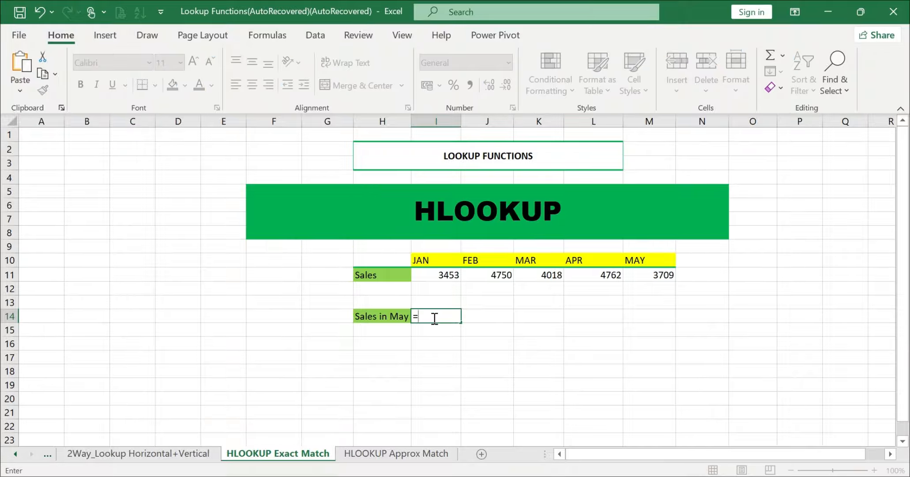
type("HLOOKUP(")
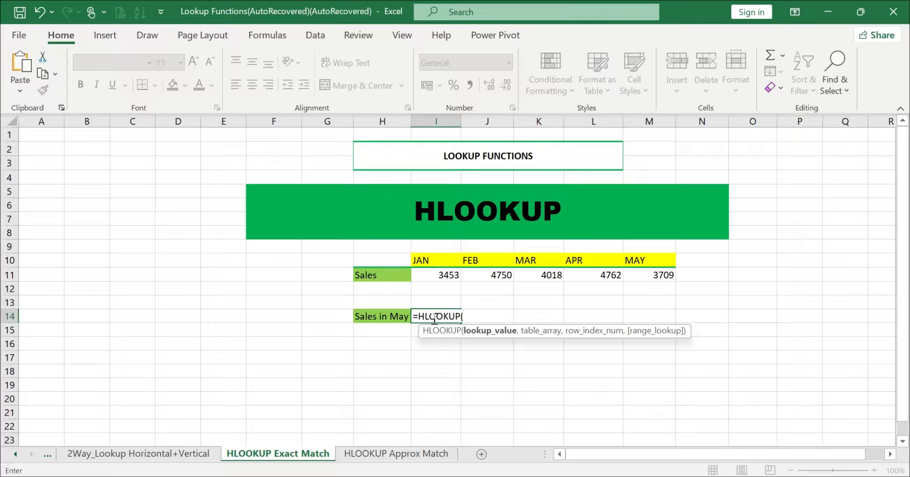
type("\"")
type("MAY\",")
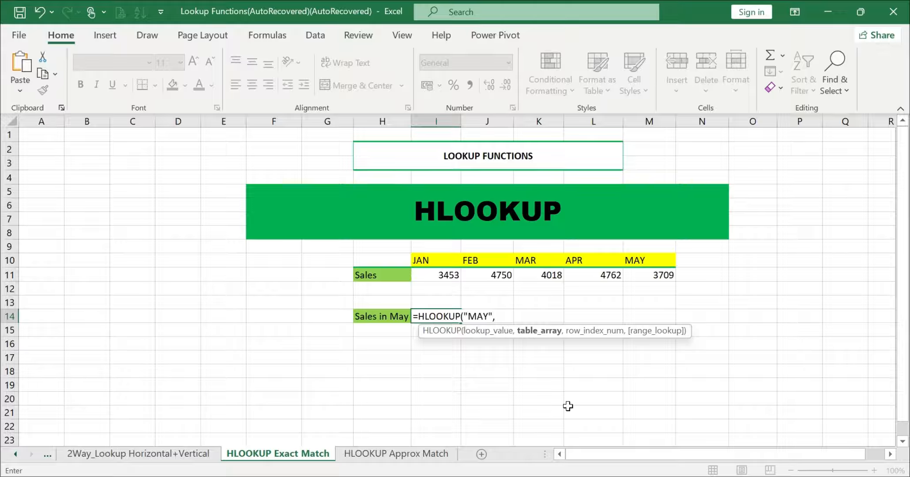
left_click(578, 447)
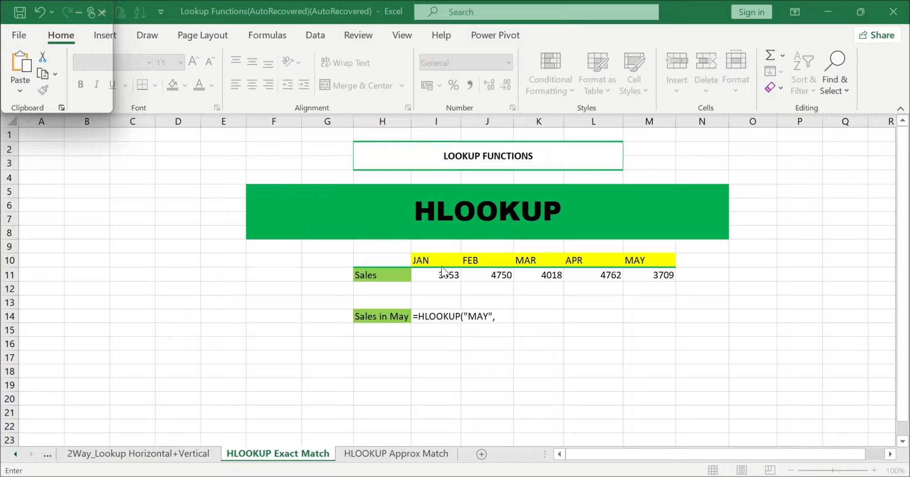
left_click_drag(426, 261, 642, 274)
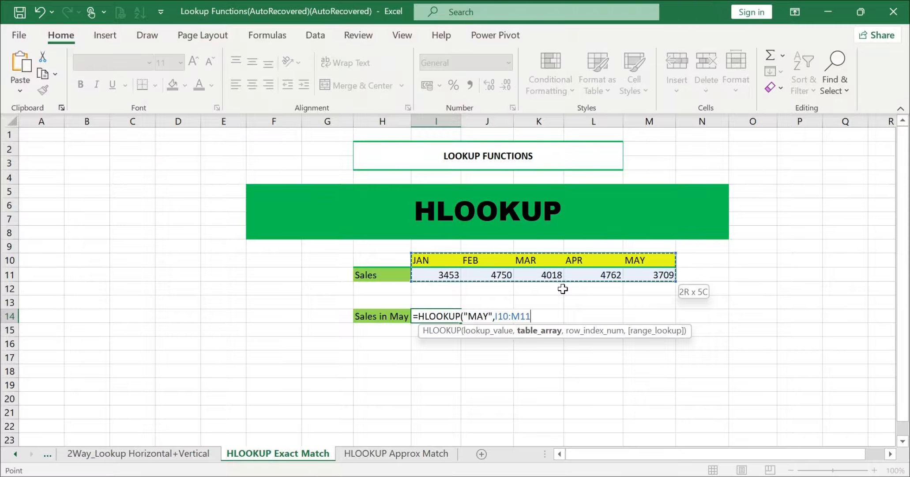
Complete the formula as =HLOOKUP("MAY",I10:M11,2,FALSE) so Sales in May returns 3709
left_click(483, 314)
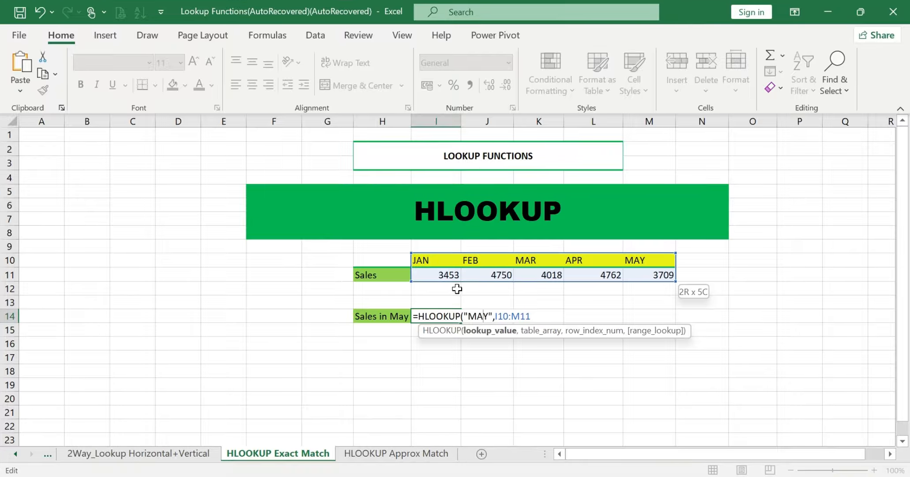
key("Left")
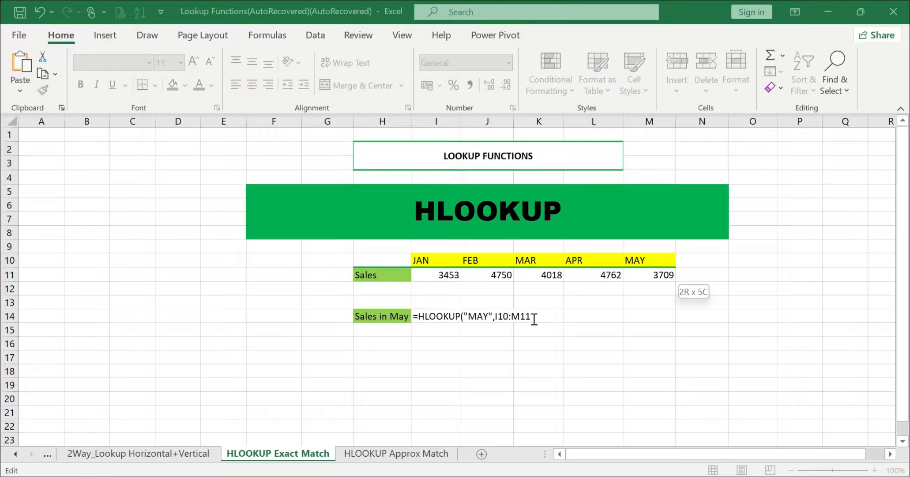
type(",")
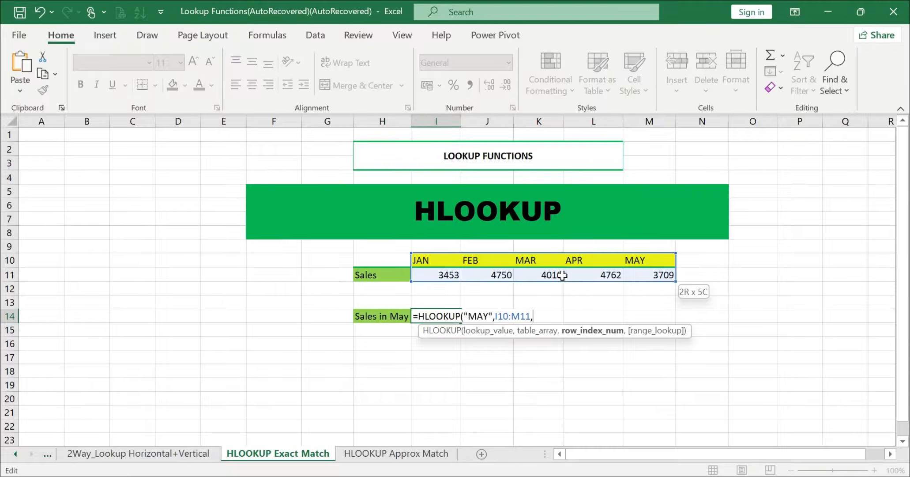
type("2,")
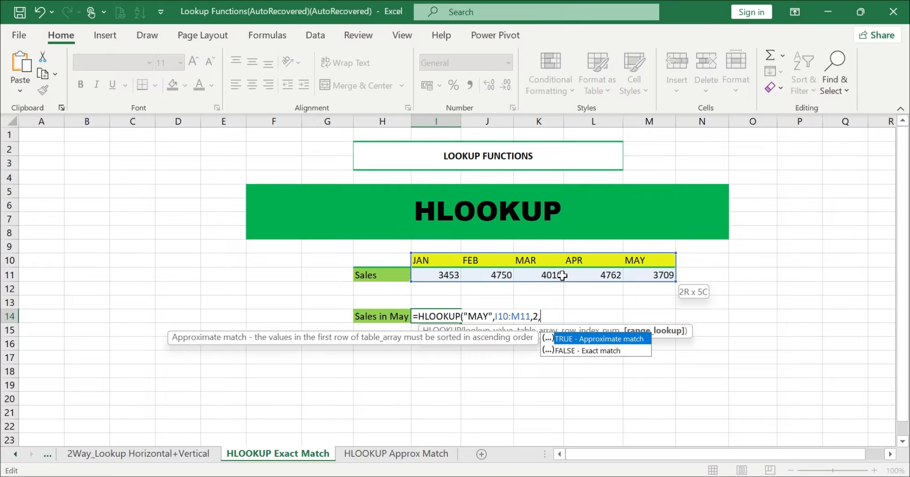
double_click(618, 351)
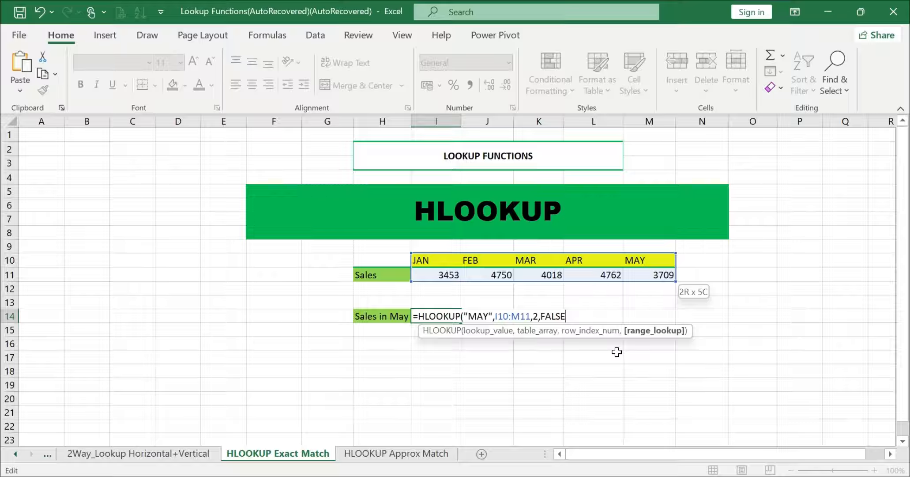
type(")")
key("Return")
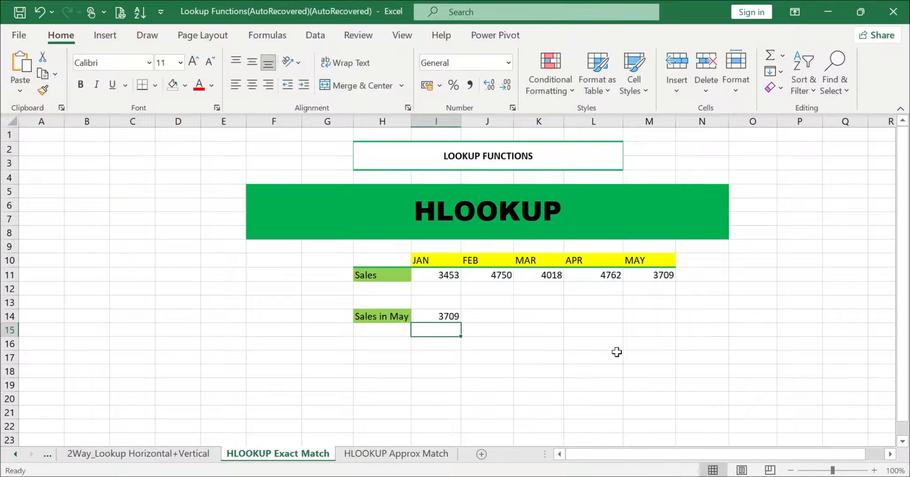
Replace FALSE with 0 in the Sales in May formula, confirming it still matches 3709
left_click(433, 320)
left_click(657, 272)
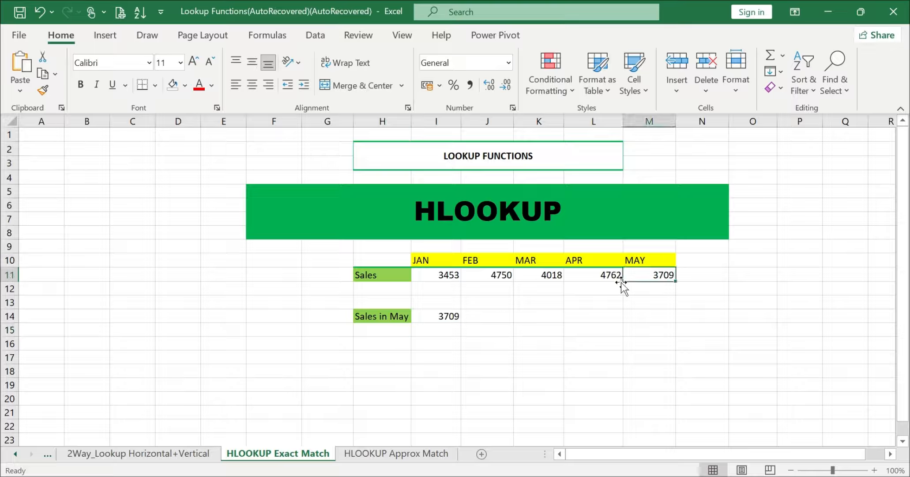
double_click(437, 316)
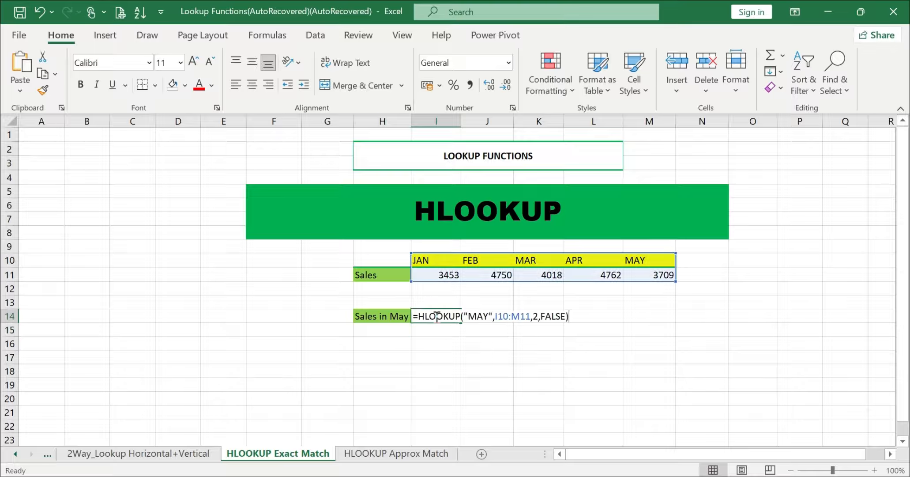
left_click(564, 316)
key("BackSpace")
key("BackSpace")
key("BackSpace")
key("BackSpace")
key("BackSpace")
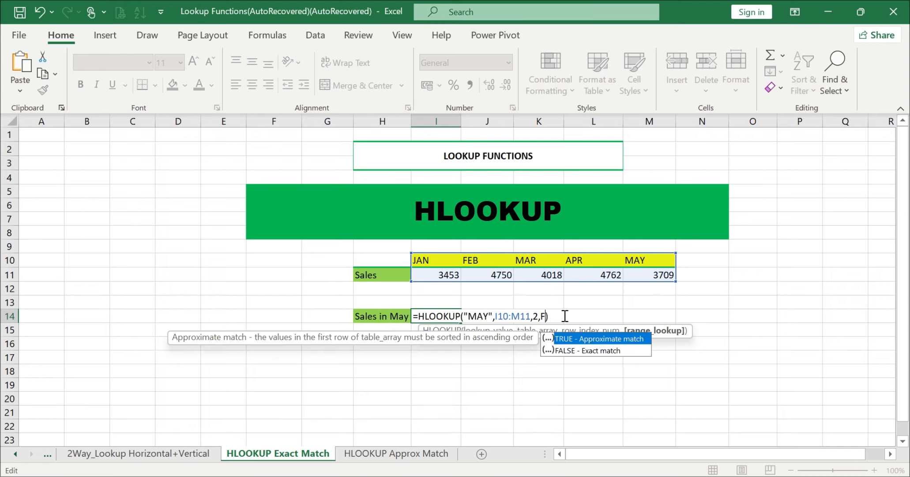
type("0")
key("Return")
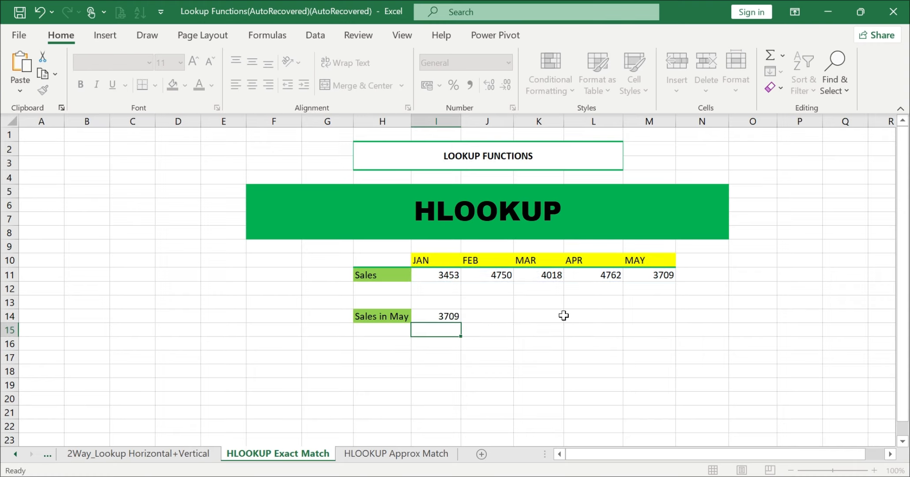